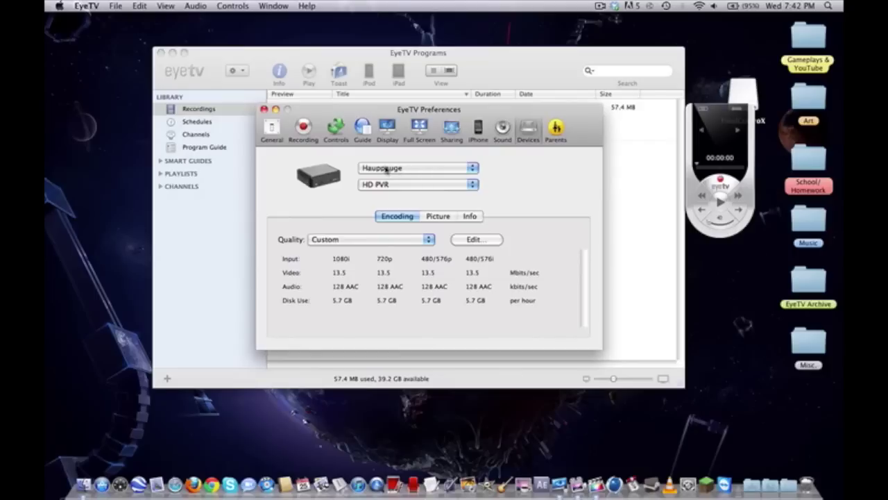
Step: Set the HD PVR's encoding quality to Custom with AAC as the audio standard, and close the preferences
click(335, 241)
click(336, 243)
click(479, 243)
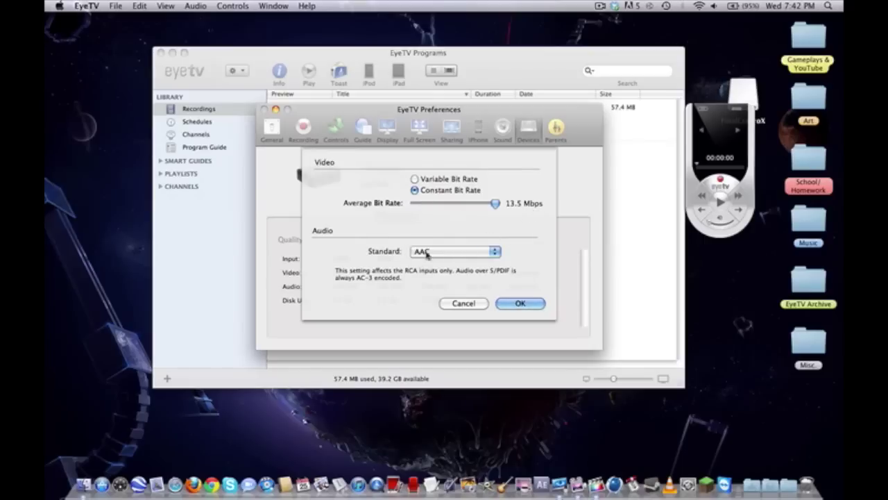
click(491, 255)
click(437, 252)
click(513, 303)
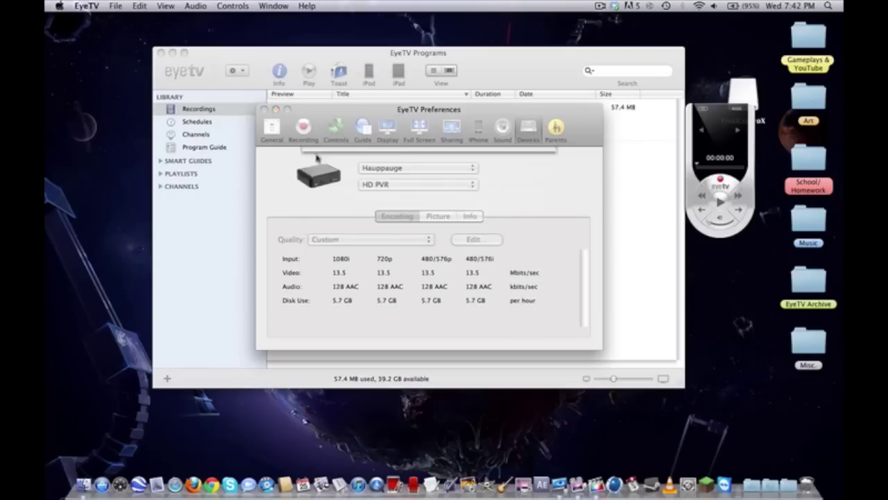
click(264, 111)
drag(425, 61, 409, 52)
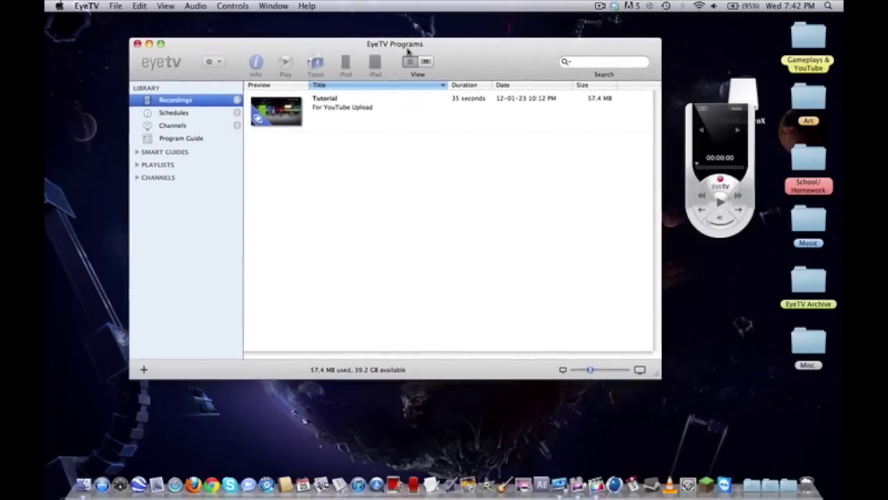
Step: Review the title and episode in the Tutorial recording's editable info, keeping the existing entries
right_click(338, 110)
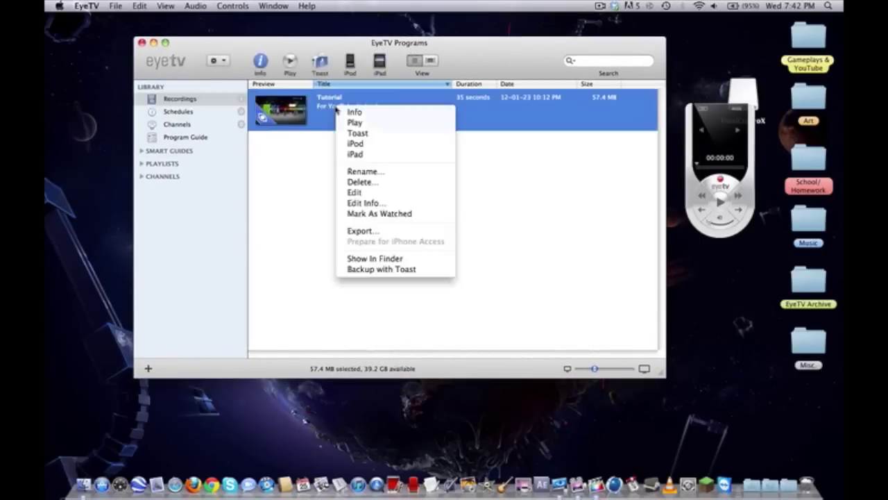
click(416, 208)
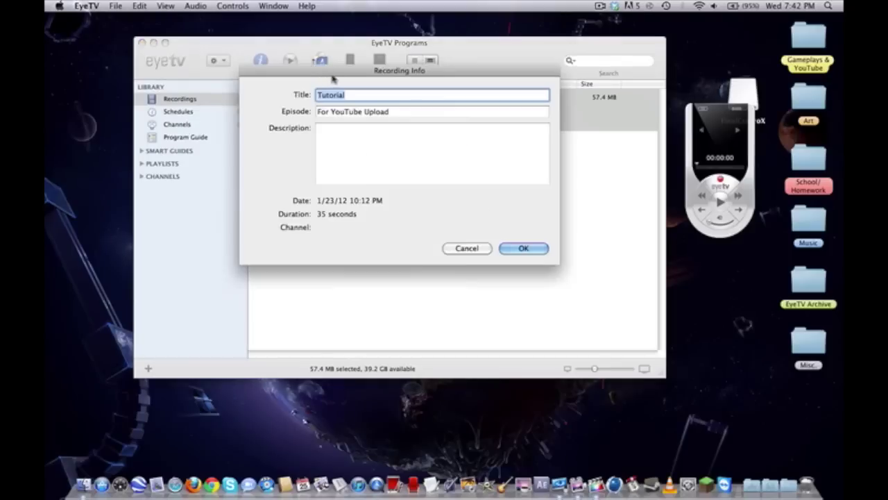
drag(333, 80, 402, 89)
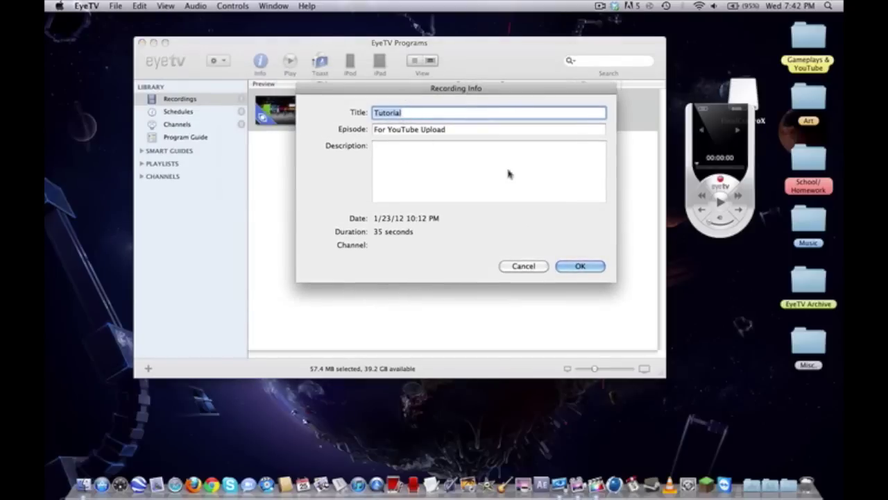
click(576, 269)
click(442, 190)
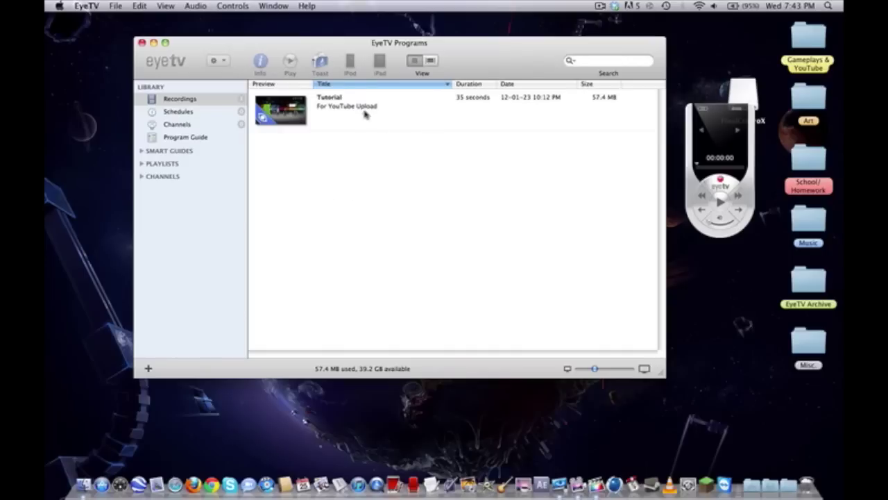
Step: Start exporting the Tutorial recording with H.264 as the format
right_click(383, 115)
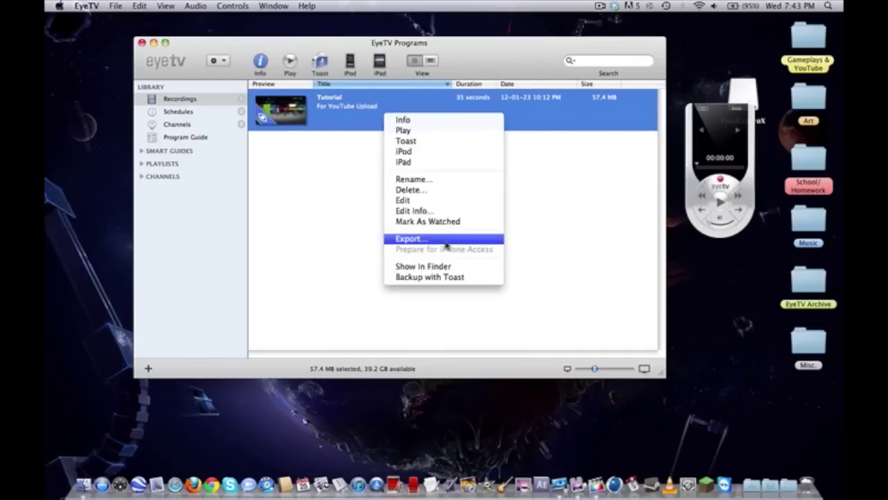
click(446, 240)
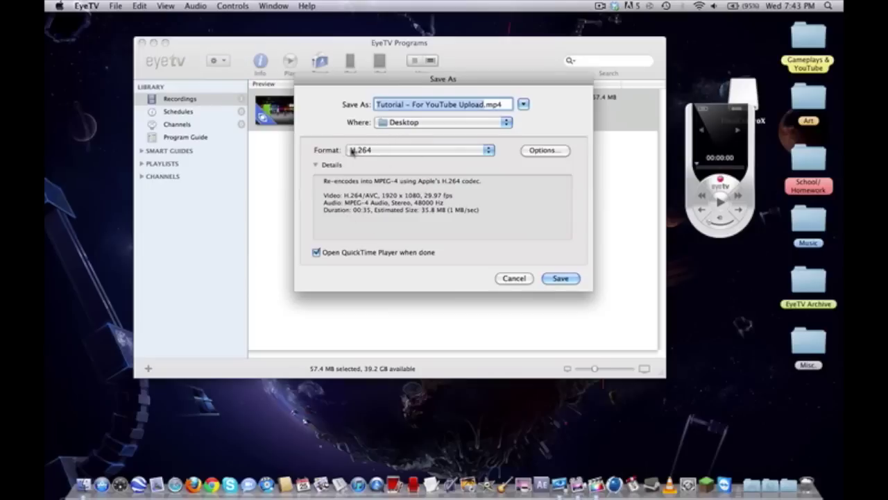
click(374, 152)
click(373, 152)
Step: Set the export's image size to 1280 x 720 HD and its frame rate to 59.94
click(551, 152)
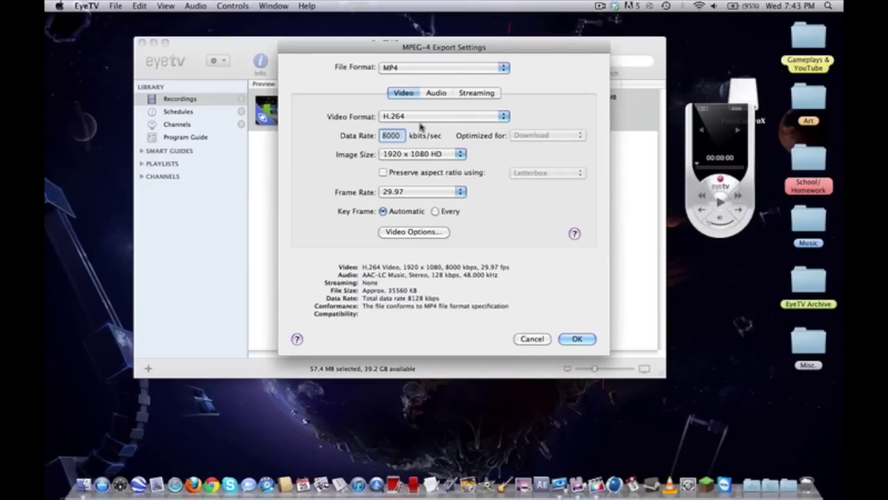
click(400, 160)
click(409, 140)
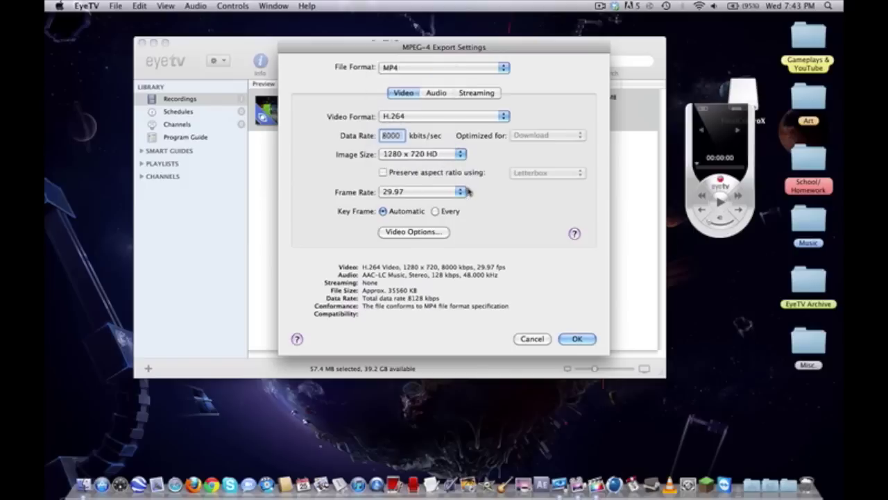
click(403, 195)
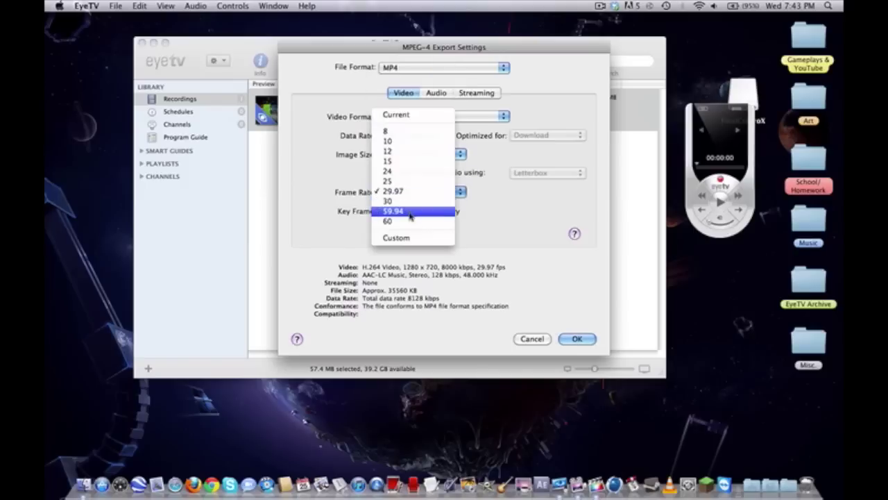
click(410, 214)
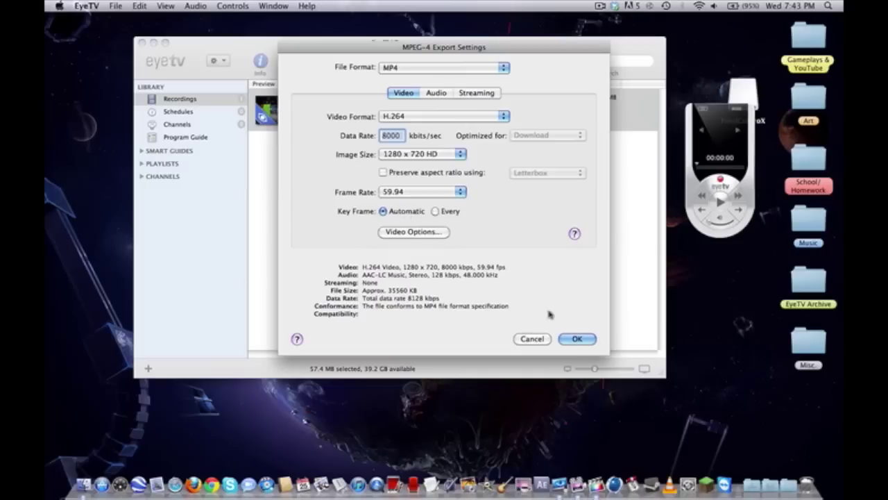
Step: Accept the H.264 video options and export settings, and save "Tutorial - For YouTube Upload.mp4" to the desktop
click(417, 234)
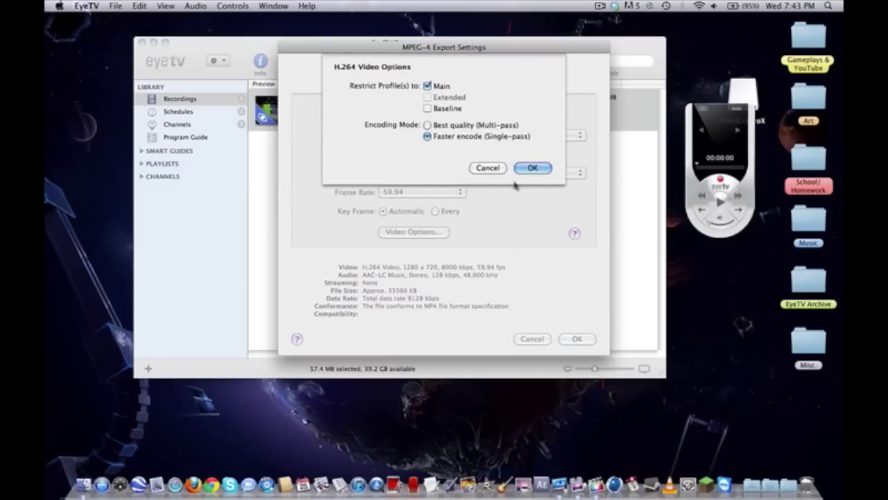
click(532, 168)
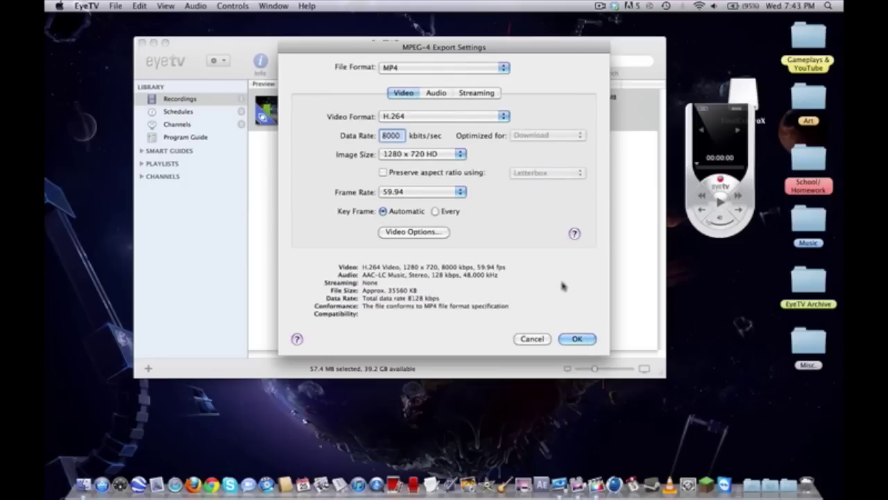
click(573, 339)
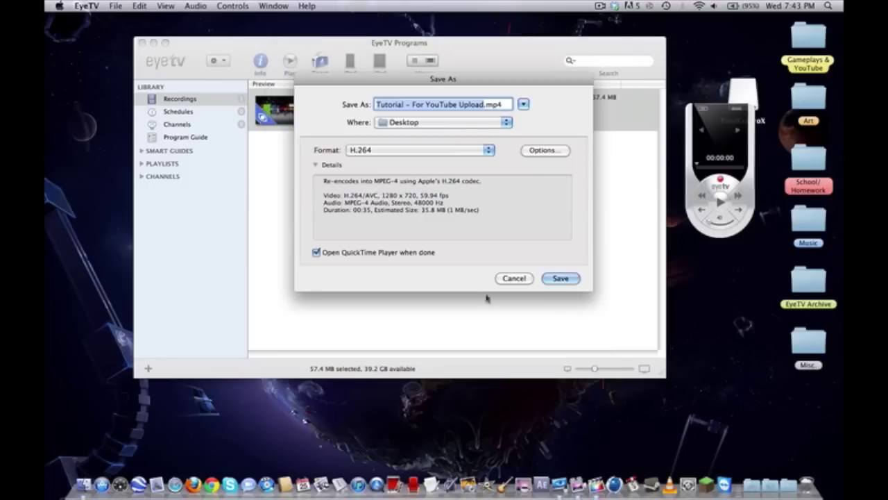
click(562, 278)
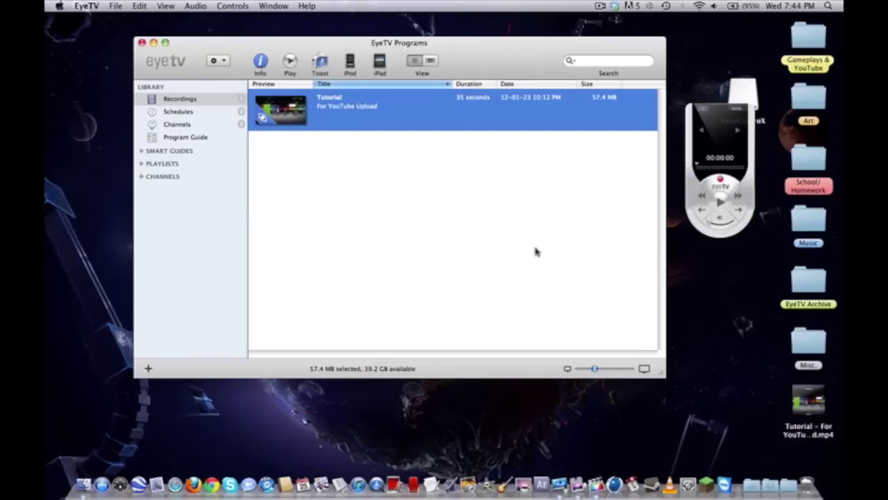
Step: Check the file size of the exported "Tutorial - For YouTube Upload.mp4" in its file info
right_click(809, 399)
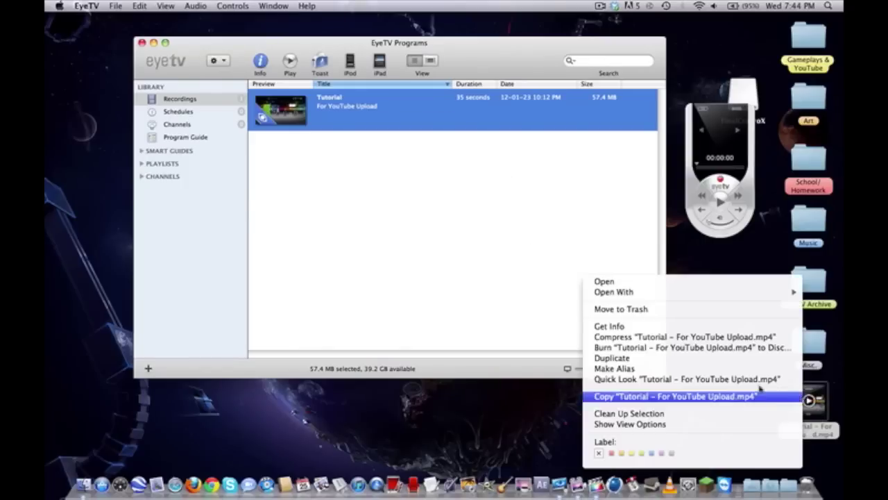
click(553, 219)
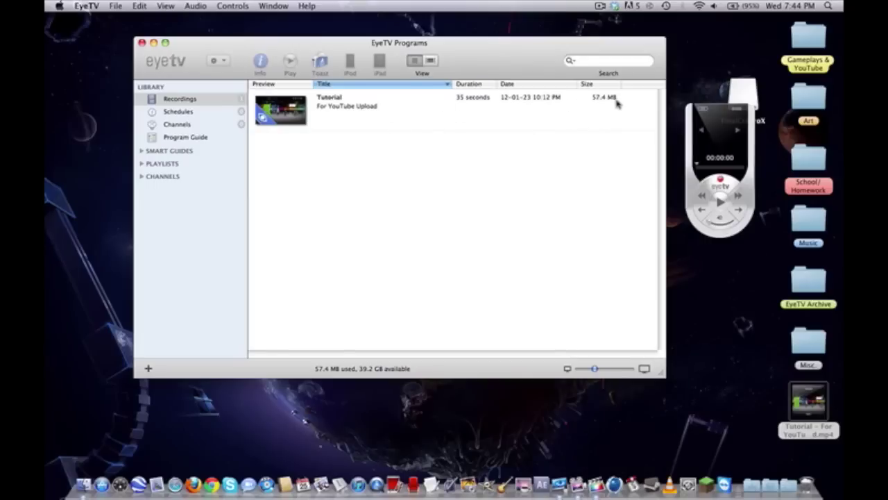
right_click(805, 399)
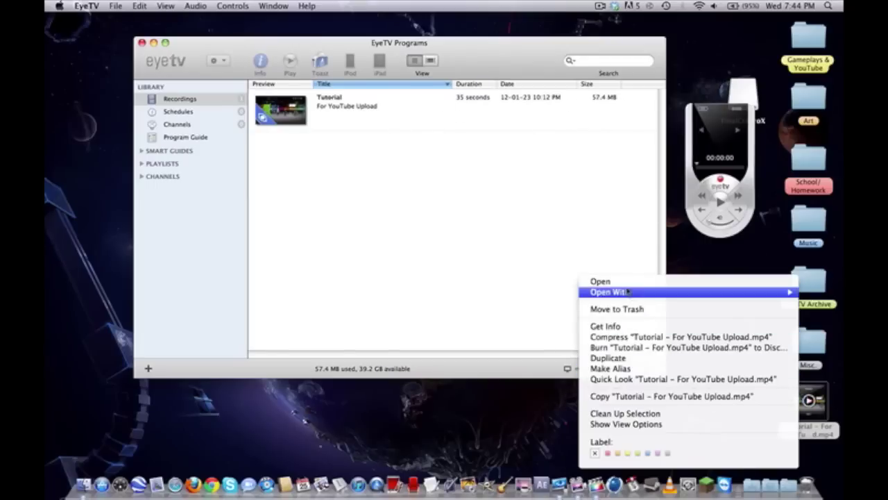
click(632, 326)
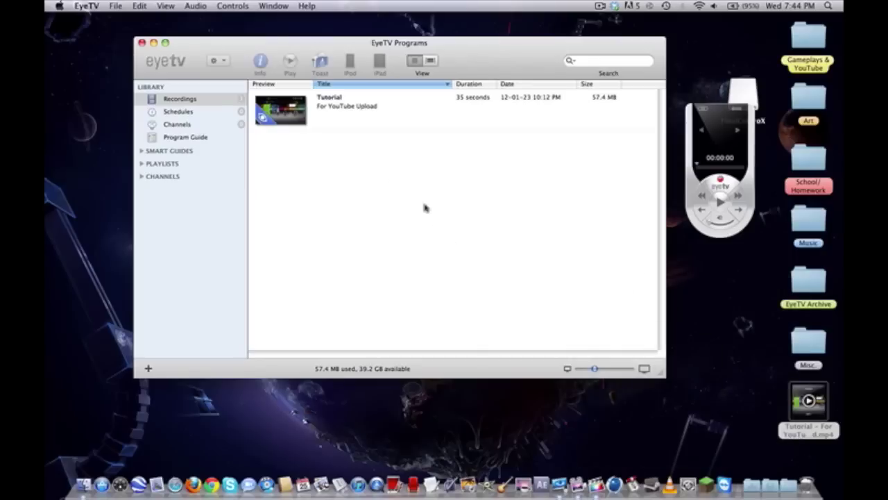
click(151, 22)
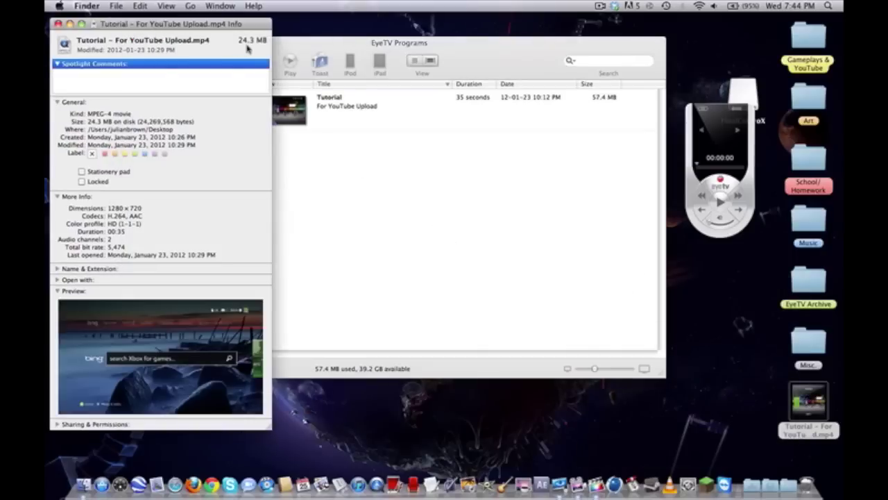
click(58, 24)
drag(468, 53, 455, 50)
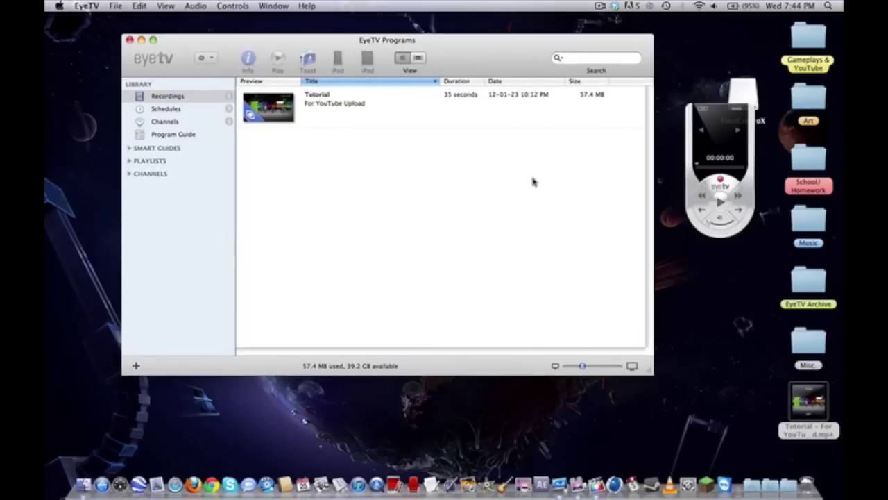
click(648, 436)
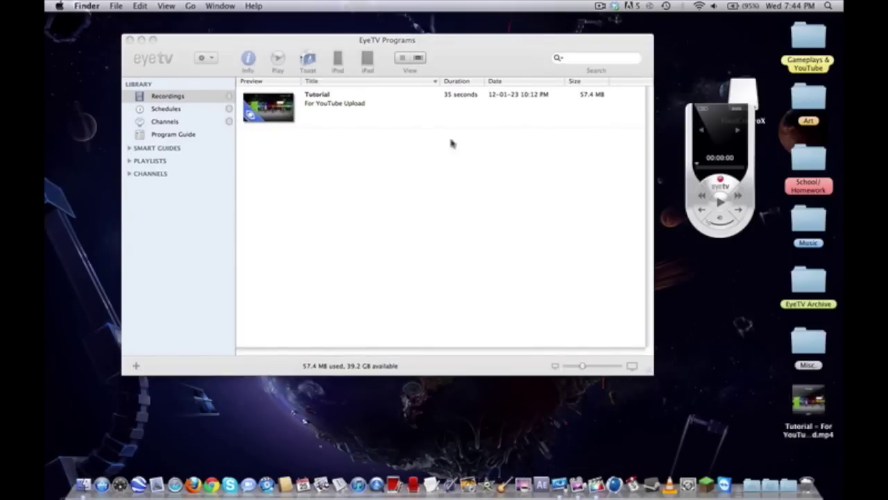
Step: Switch to Final Cut Pro and begin a new project named "Tutorial"
click(589, 479)
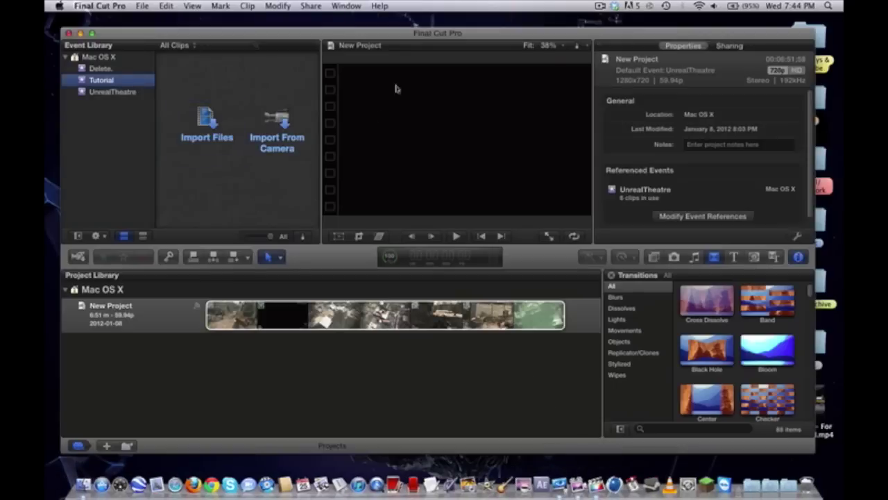
drag(436, 31, 437, 26)
click(108, 440)
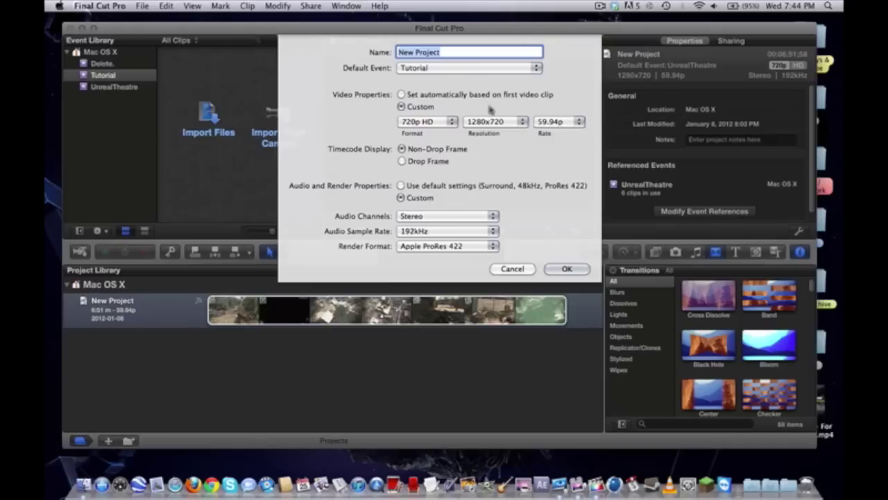
text(Turoirla)
key(BackSpace)
key(BackSpace)
text(al)
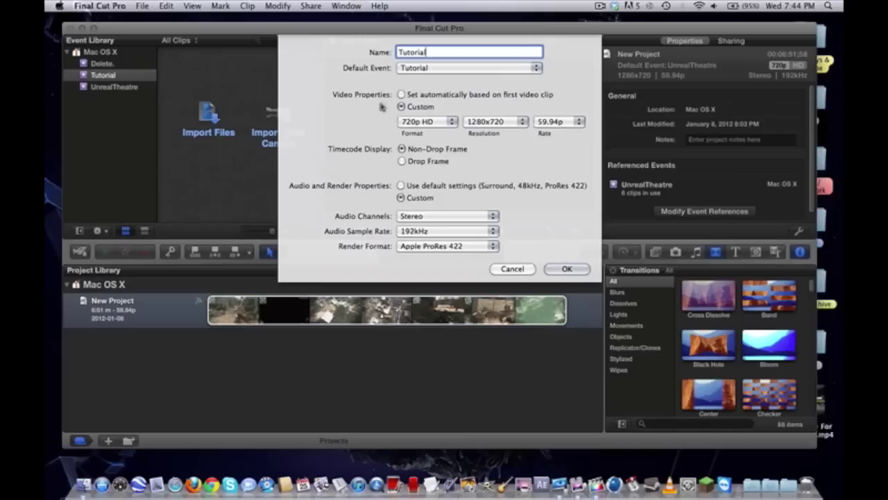
Step: Set the new project's video format to 720p HD and its frame rate to 59.94p
click(426, 122)
click(439, 122)
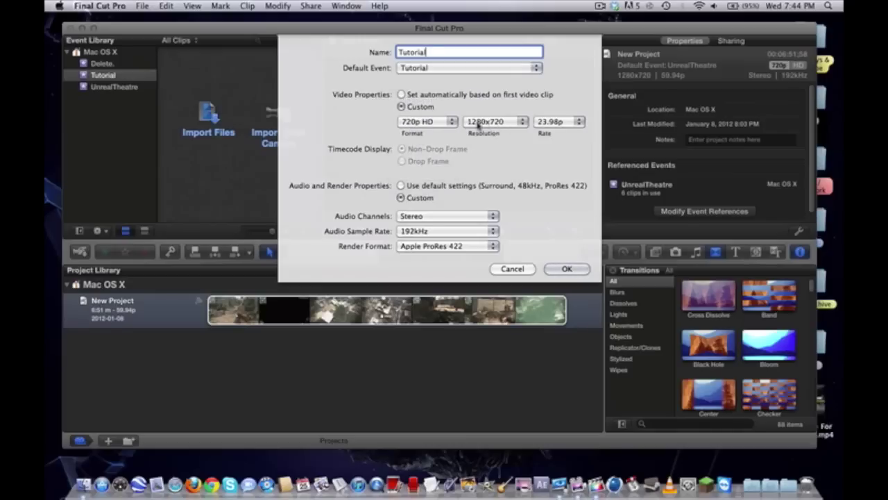
click(568, 122)
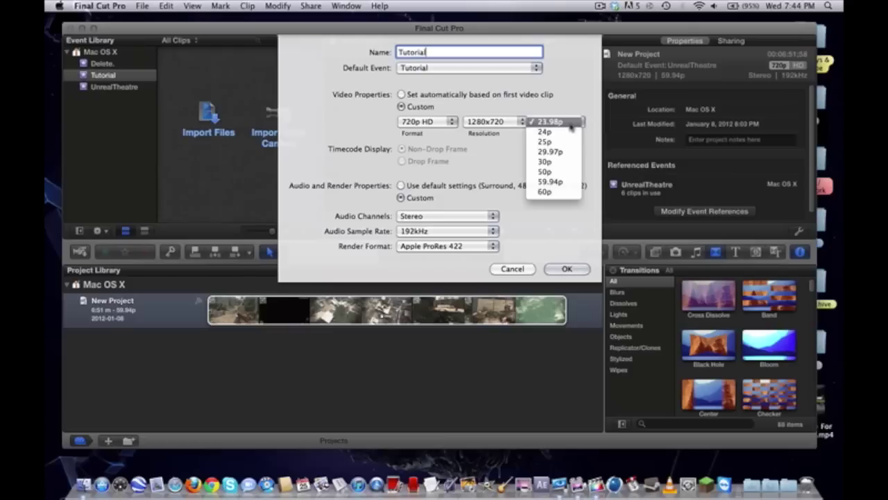
click(560, 182)
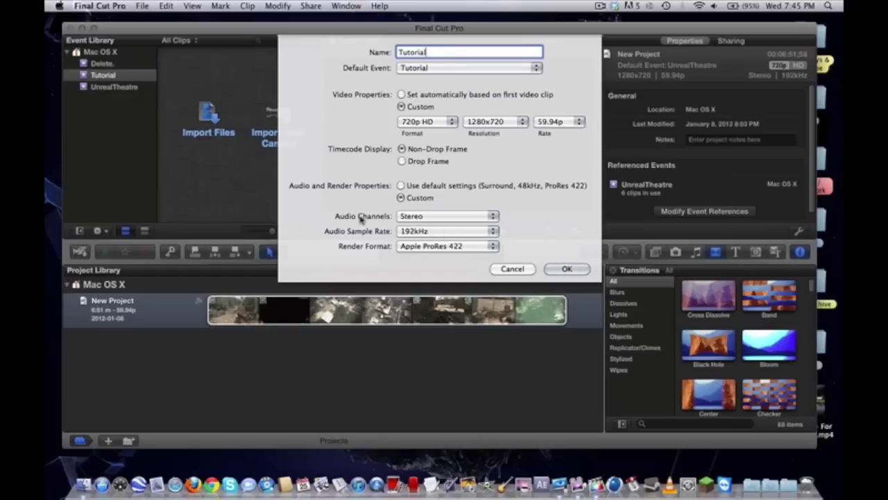
Step: Set the audio channels to Stereo and create the project
click(430, 216)
click(415, 219)
click(568, 270)
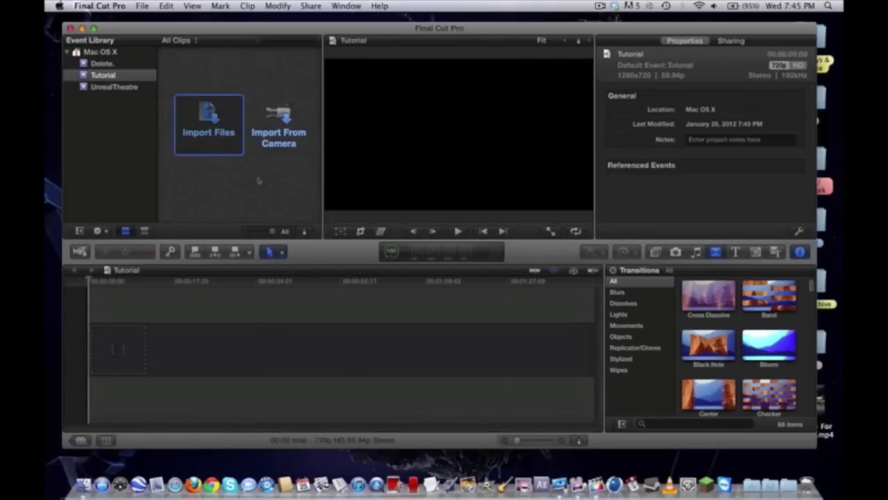
Step: Import the "Tutorial - For YouTube Upload" clip into the Tutorial event and add it to the start of the timeline
click(208, 125)
double_click(387, 128)
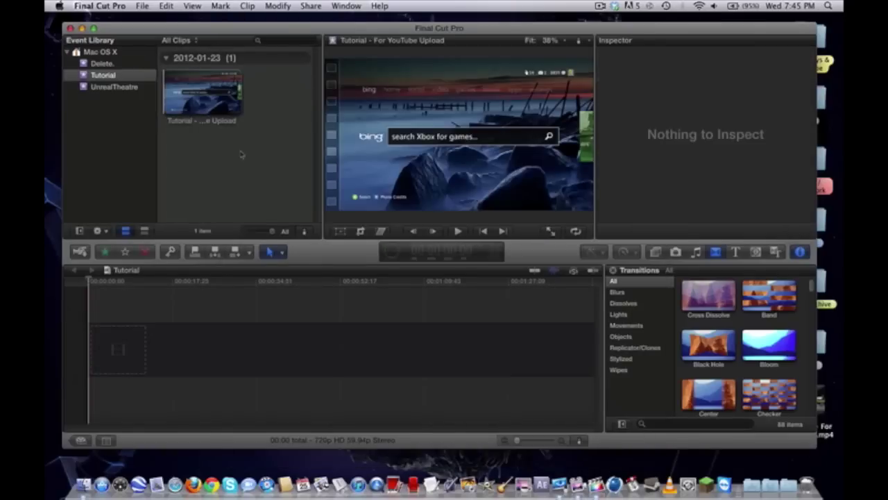
click(311, 6)
click(243, 116)
click(204, 90)
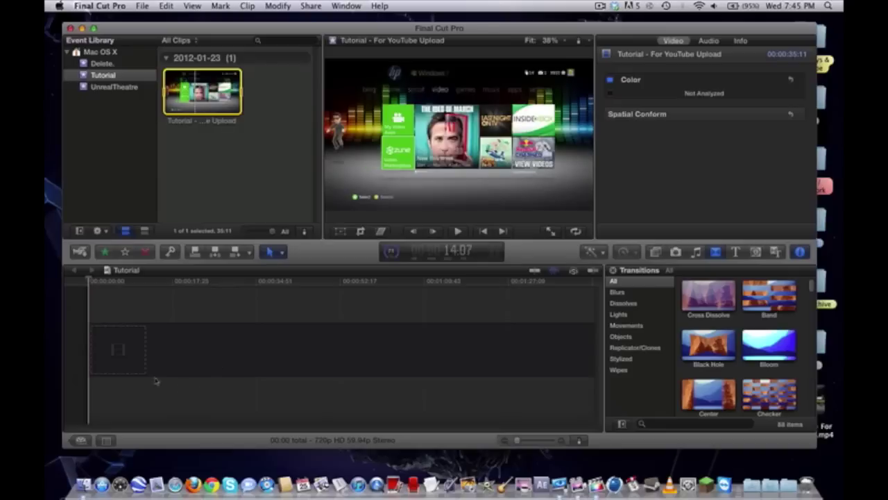
drag(131, 364, 133, 360)
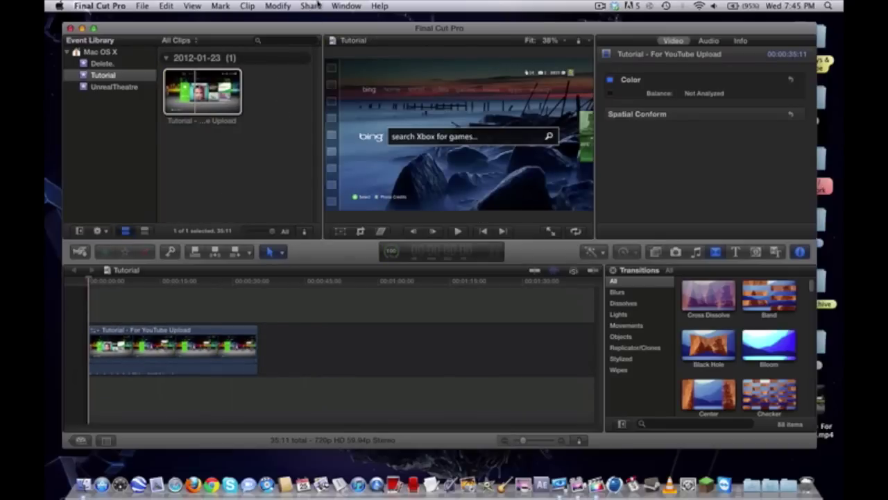
Step: Set the Tutorial project's QuickTime movie export to the H.264 codec and dismiss the export settings without exporting
click(312, 5)
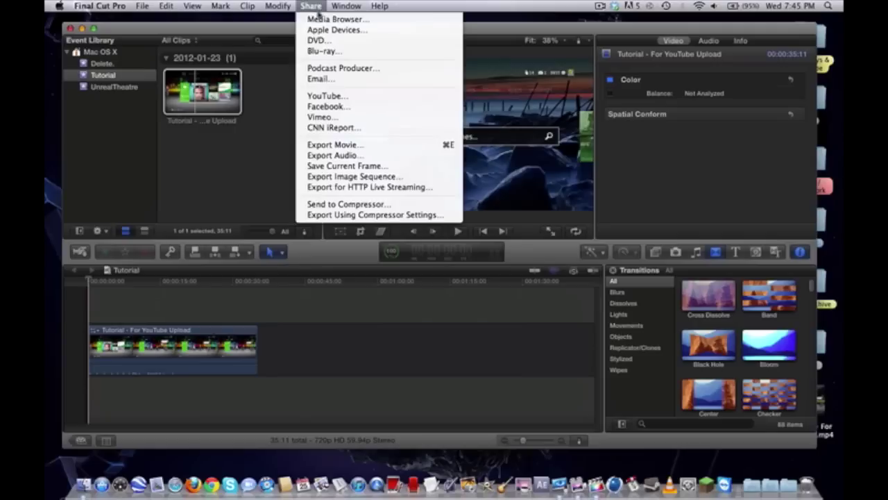
click(365, 146)
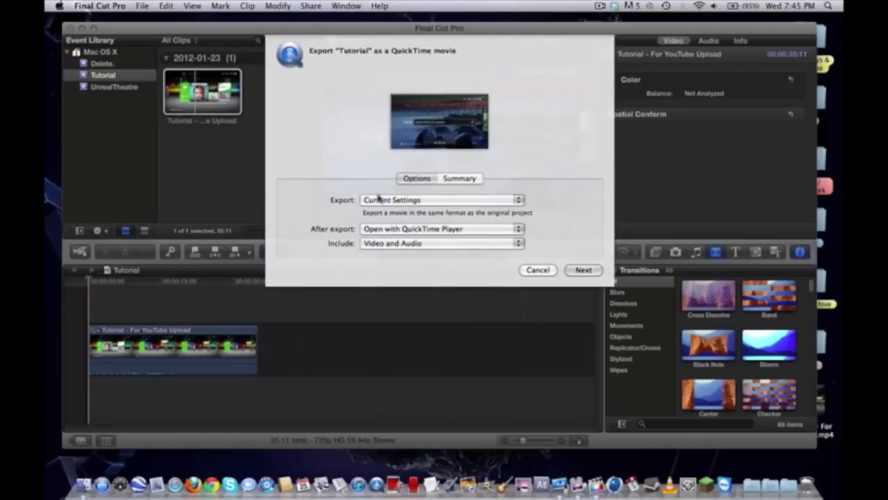
click(374, 200)
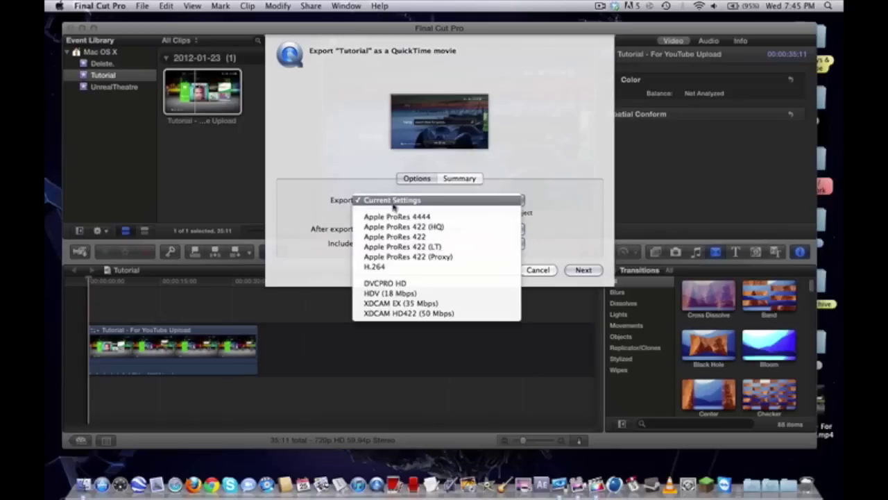
click(378, 264)
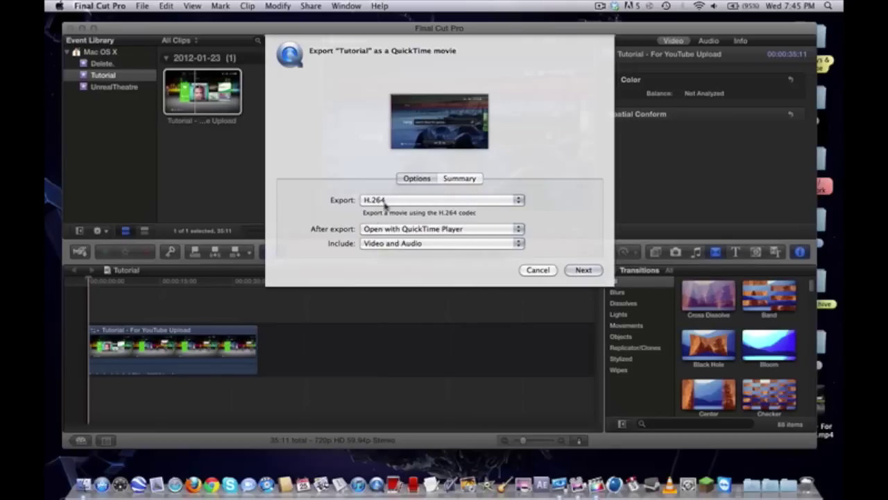
click(416, 202)
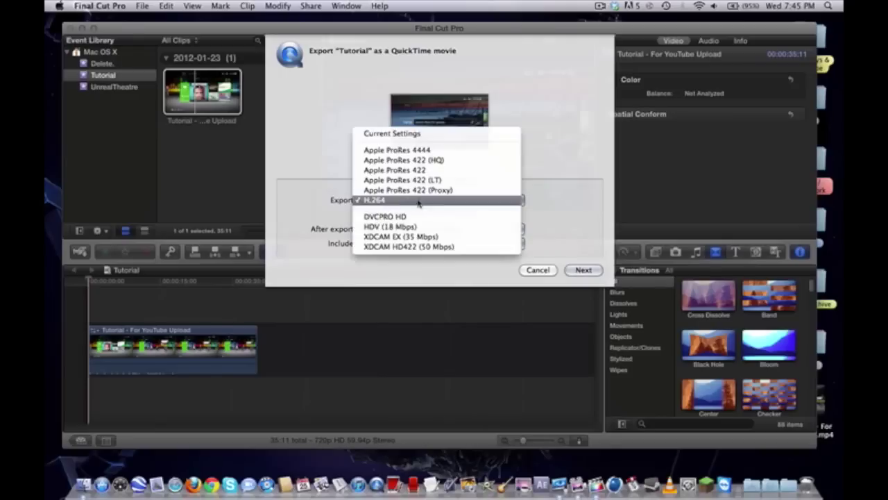
click(546, 129)
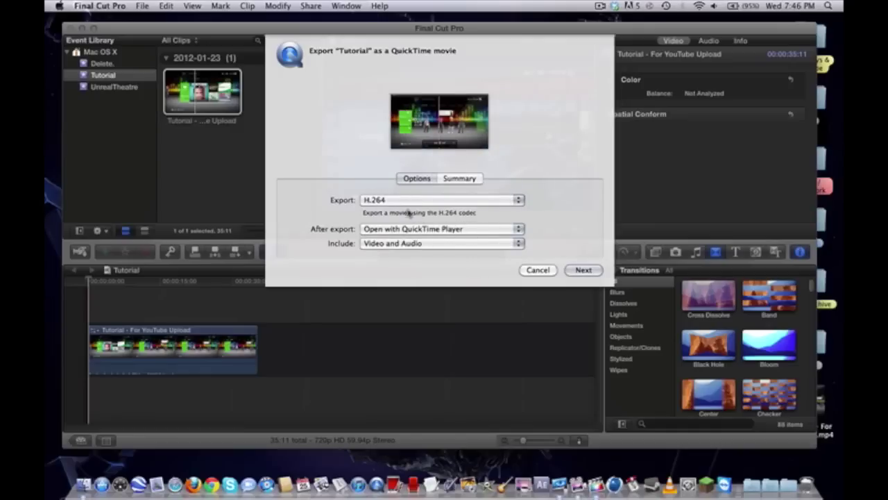
click(545, 274)
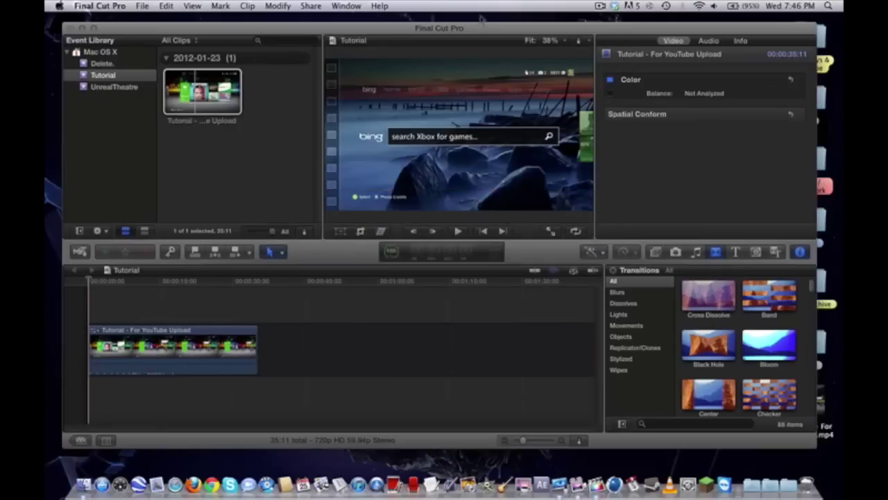
drag(475, 29, 496, 332)
drag(494, 68, 490, 30)
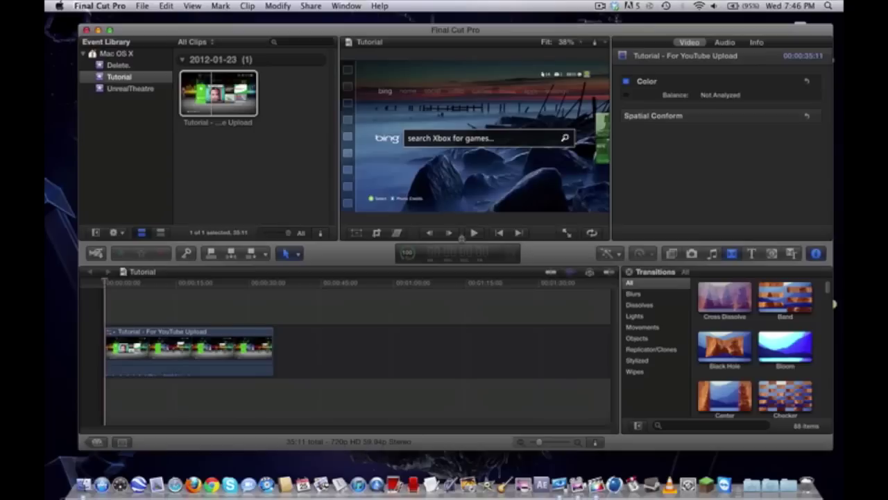
drag(507, 29, 498, 24)
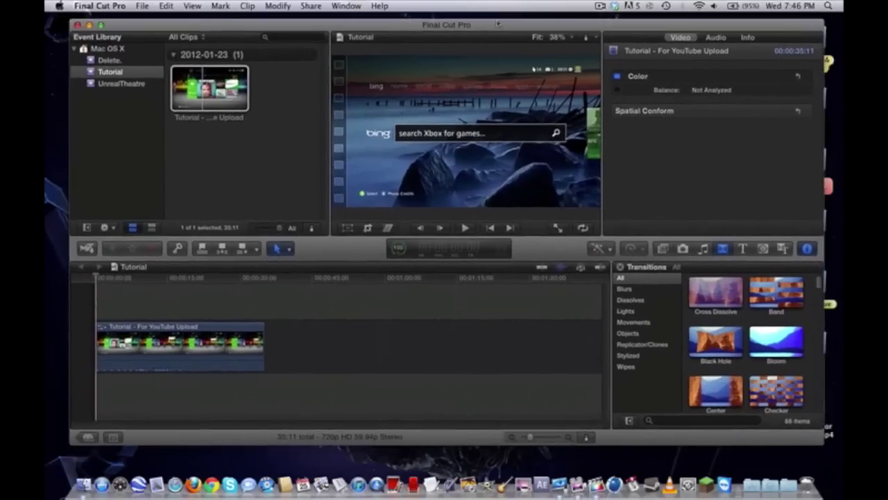